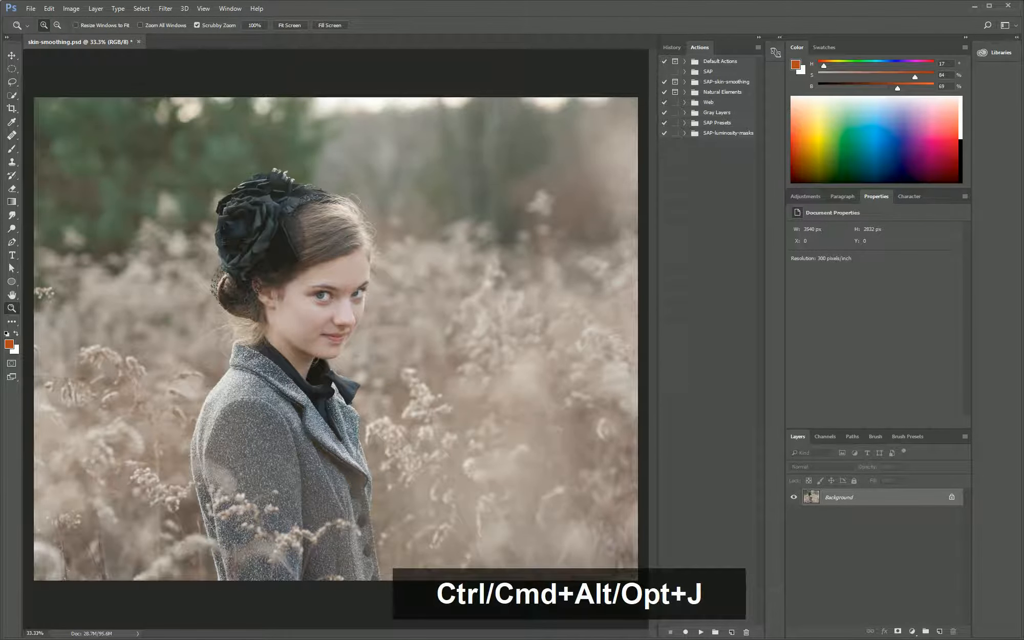
Duplicate the Background layer as a new layer named skin and set its blend mode to Vivid Light
key(ctrl+alt+j)
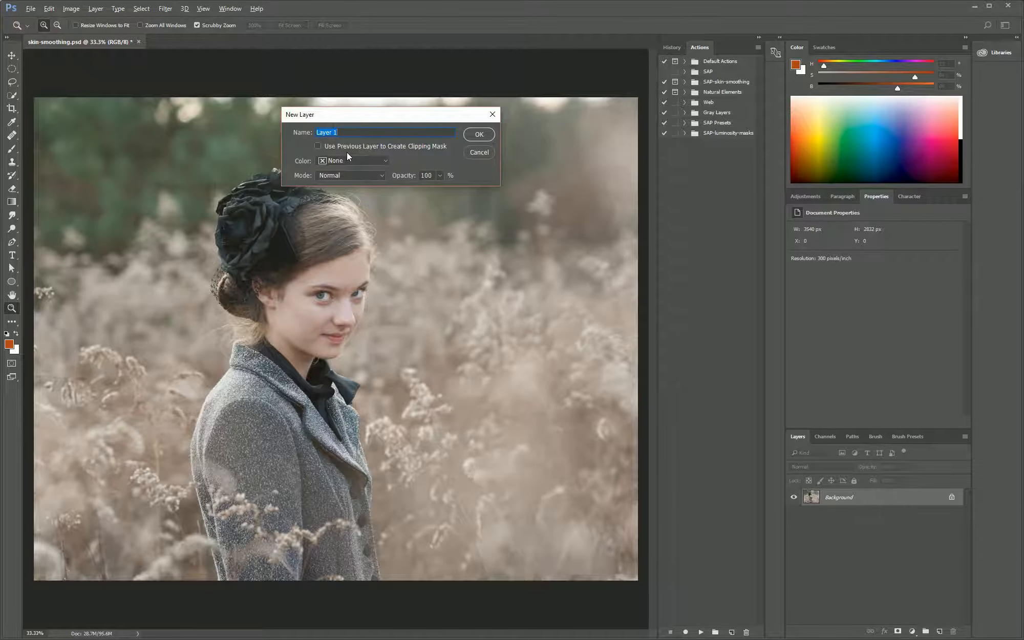
click(475, 134)
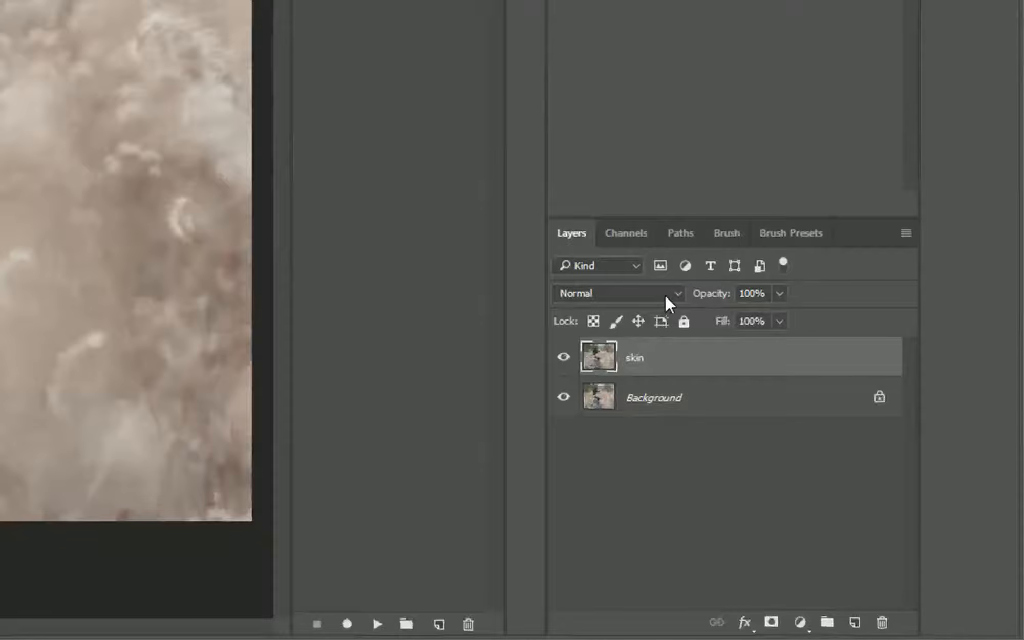
click(664, 294)
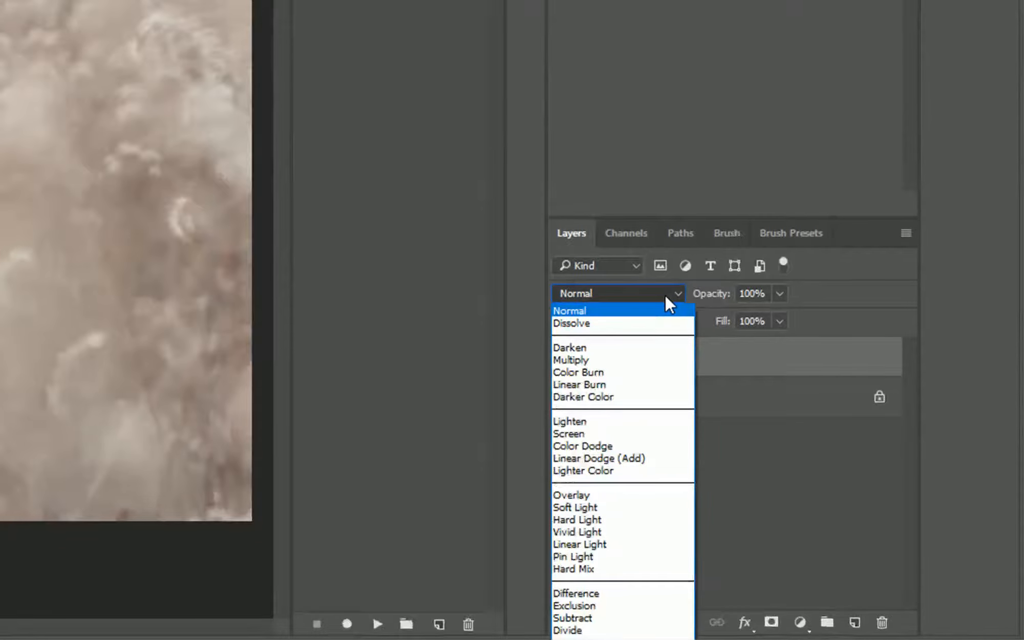
click(633, 533)
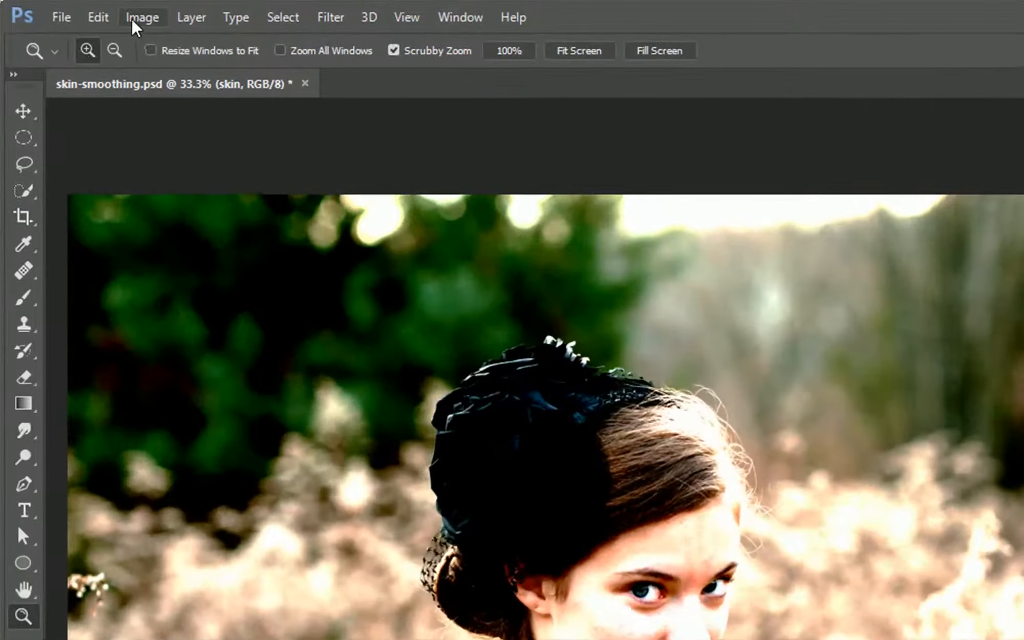
Invert the colors of the skin layer
click(67, 11)
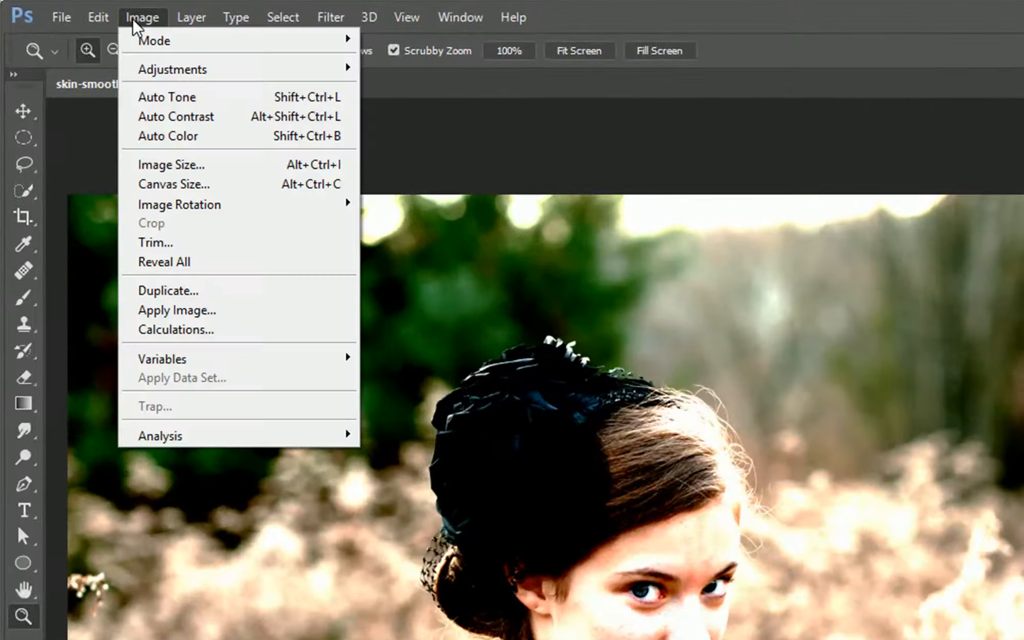
mouse_move(164, 82)
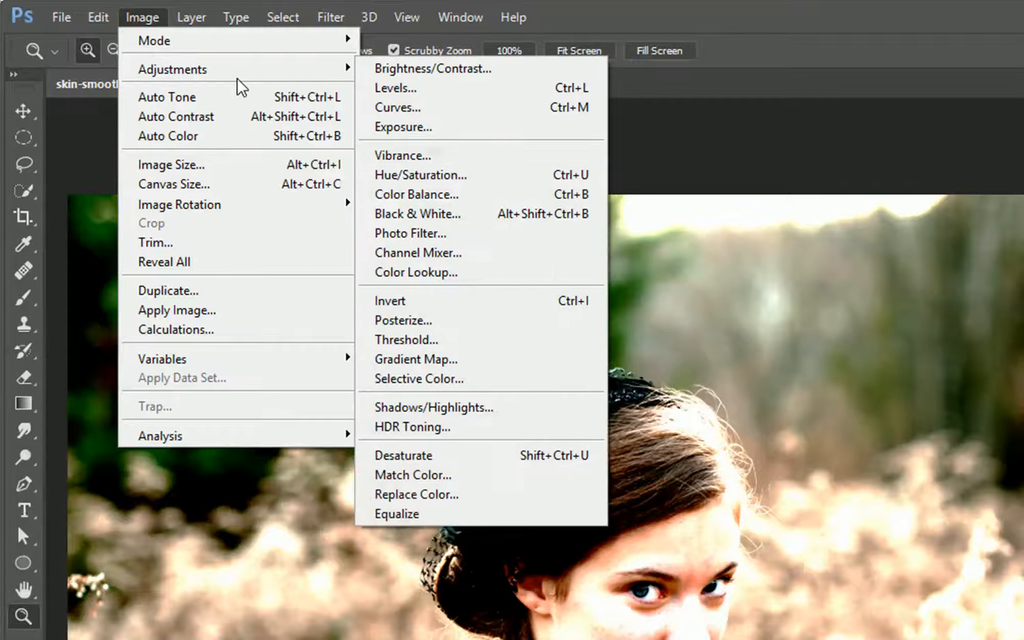
click(385, 300)
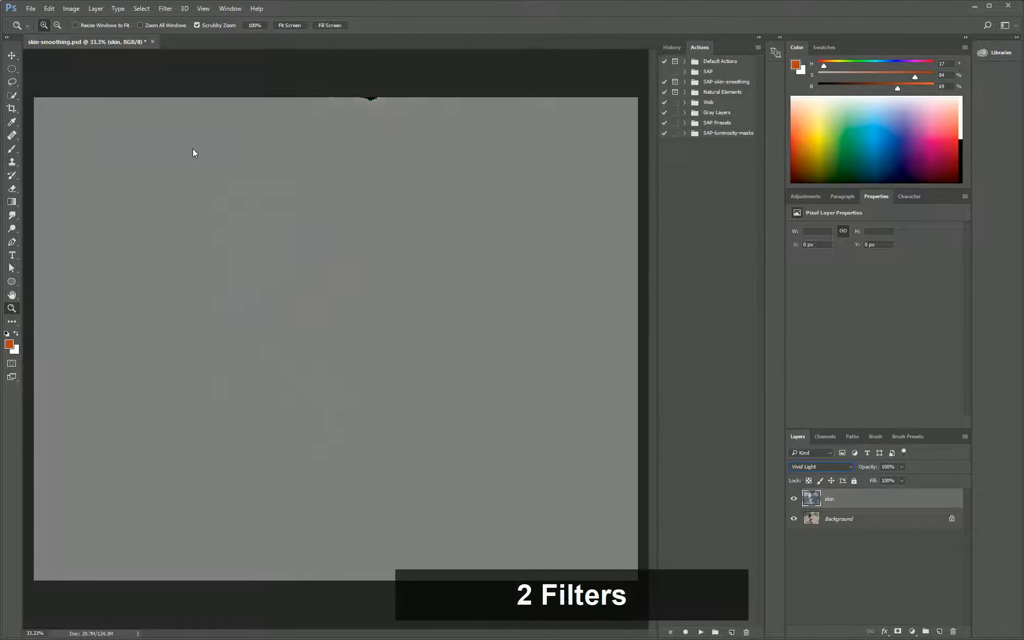
Apply a High Pass filter with a radius of 20 pixels to the skin layer
click(165, 9)
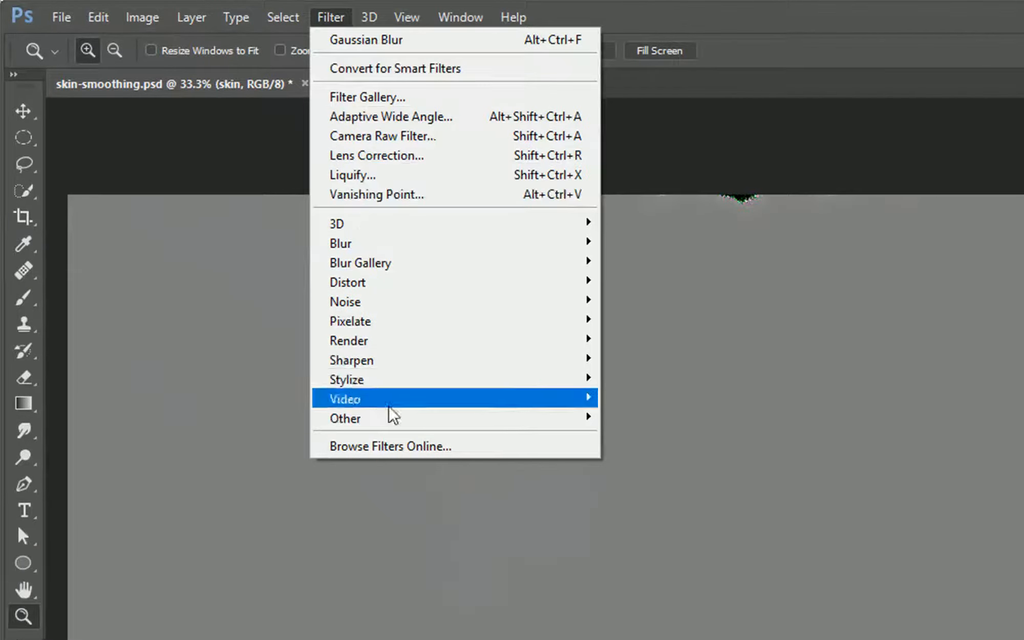
mouse_move(394, 420)
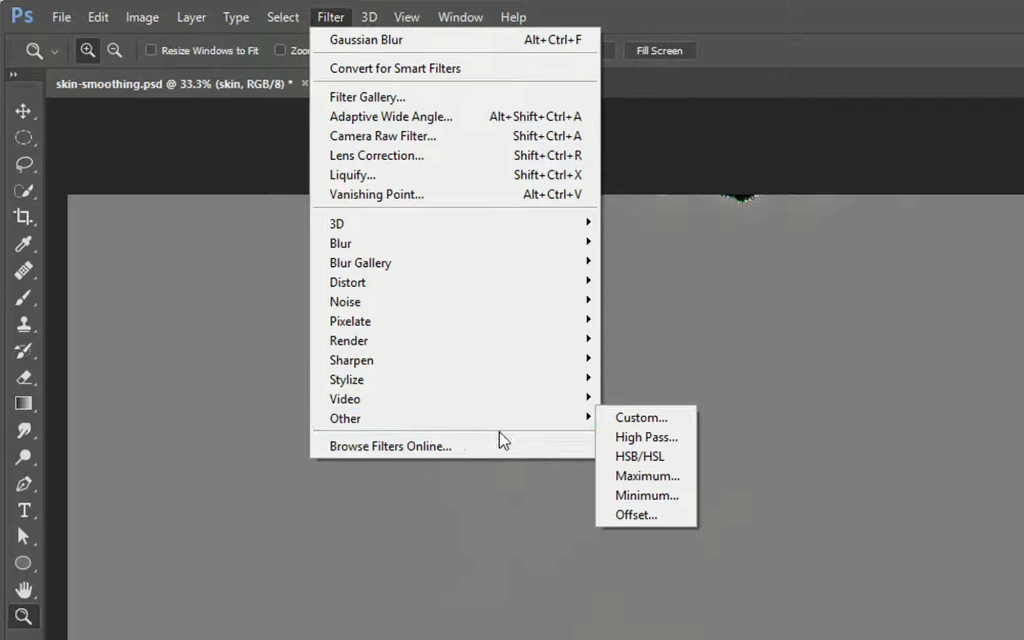
click(646, 437)
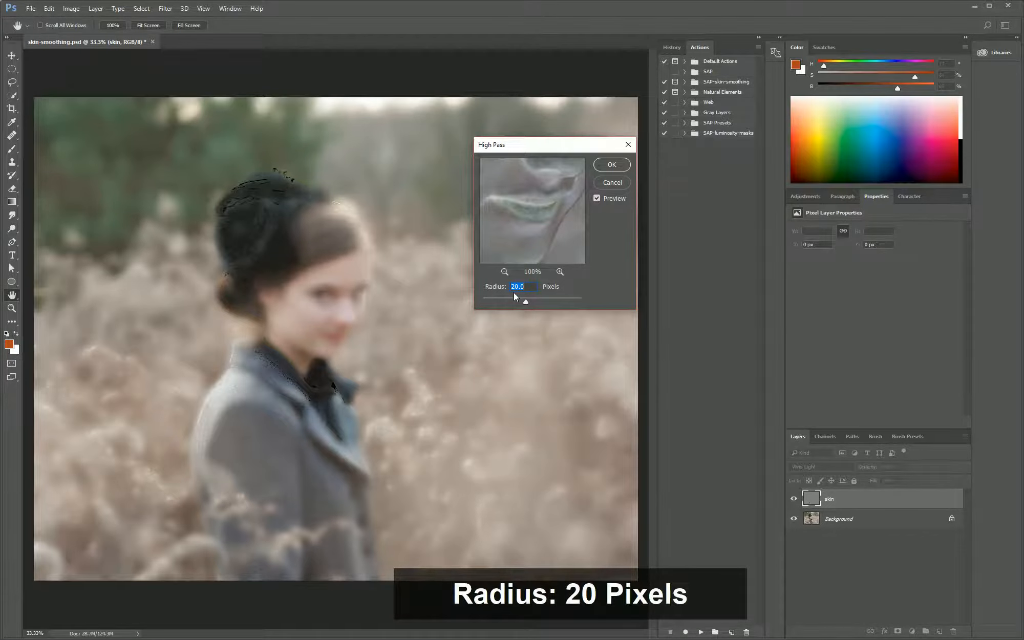
click(609, 166)
key(z)
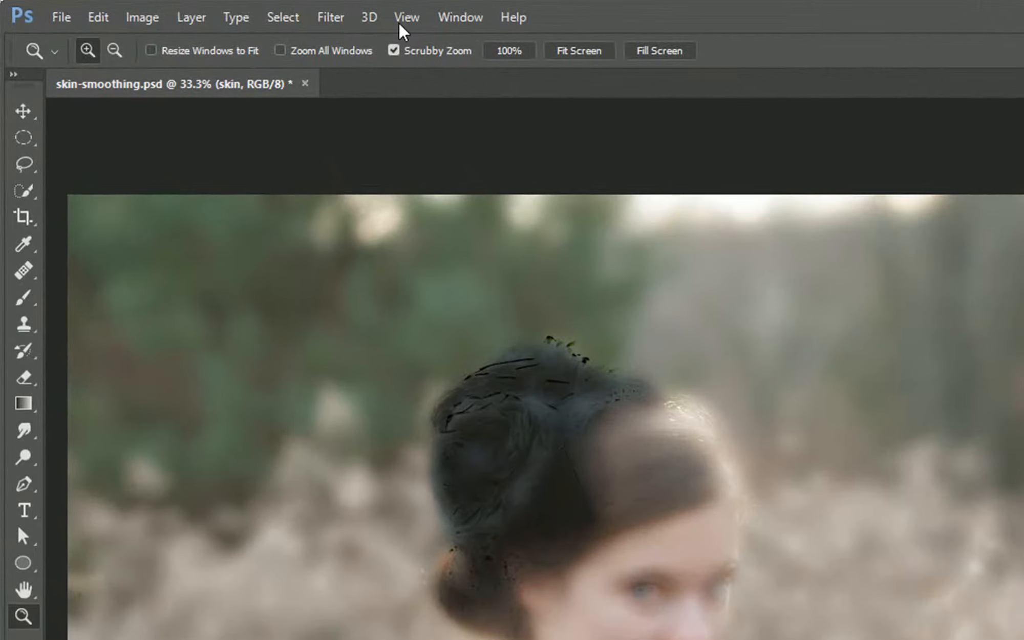
Apply a Gaussian Blur with a radius of 3 pixels to the skin layer
click(263, 14)
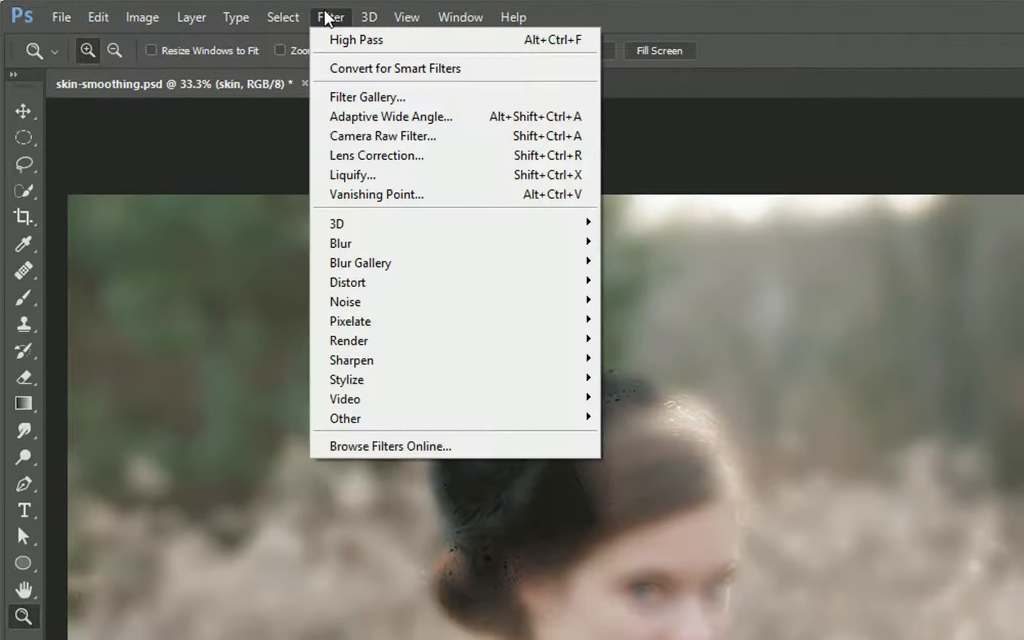
mouse_move(373, 246)
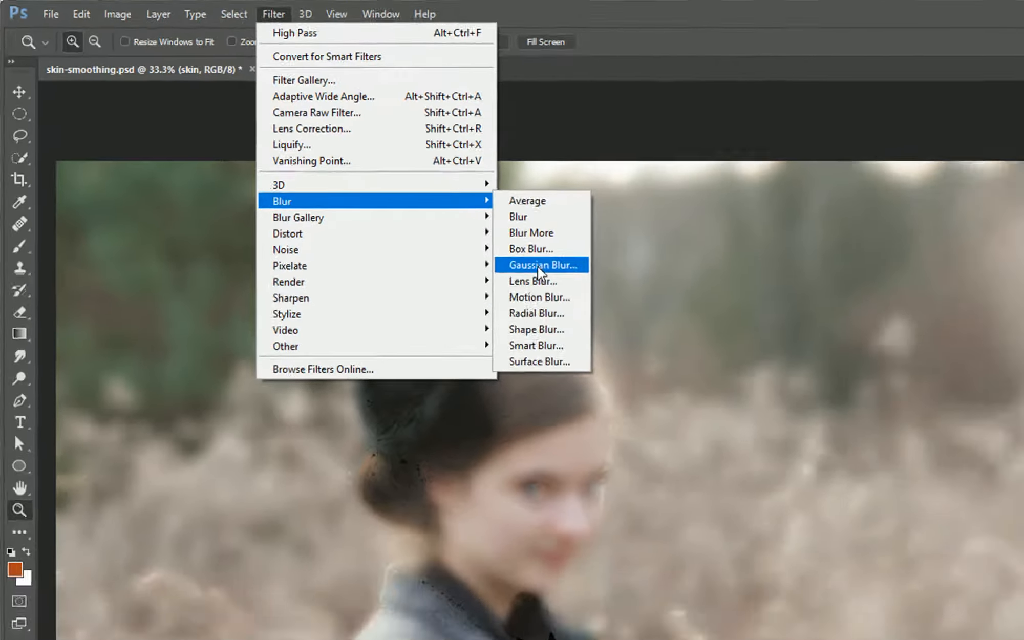
click(539, 265)
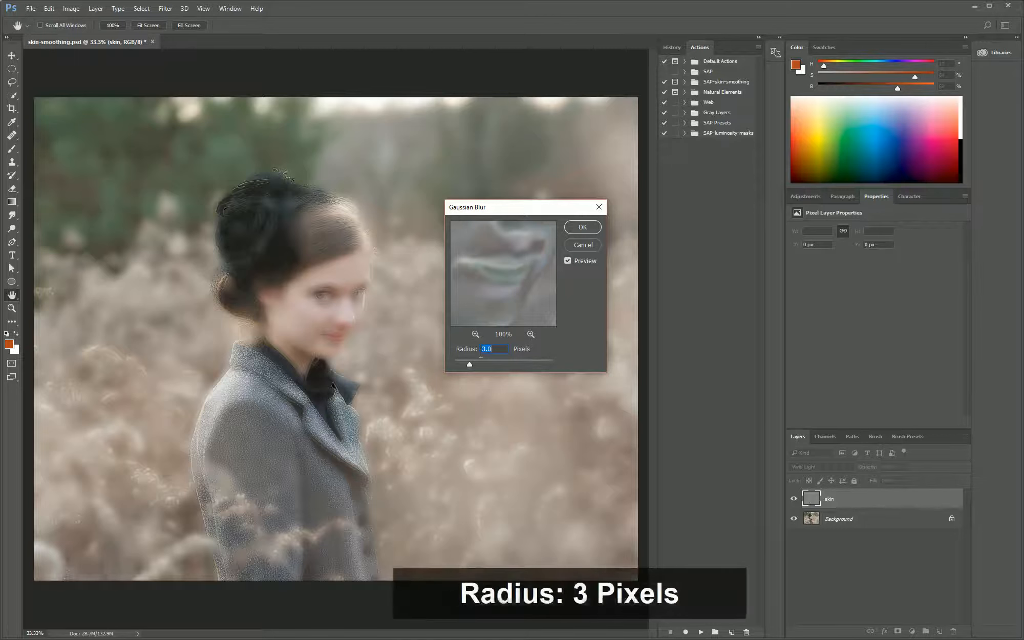
click(581, 227)
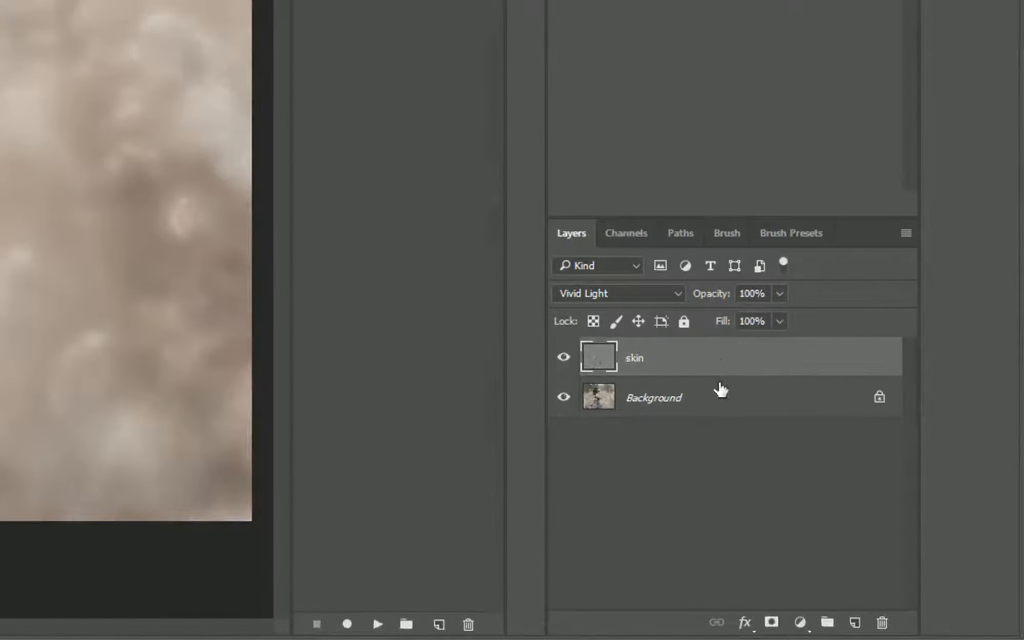
Open the Blending Options of the skin layer
click(743, 623)
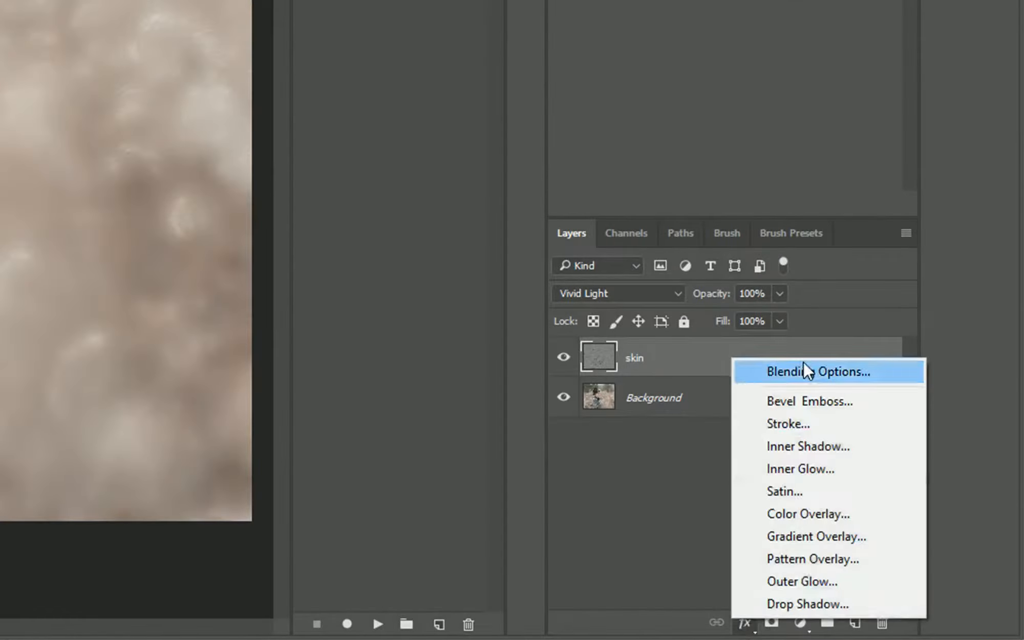
click(804, 361)
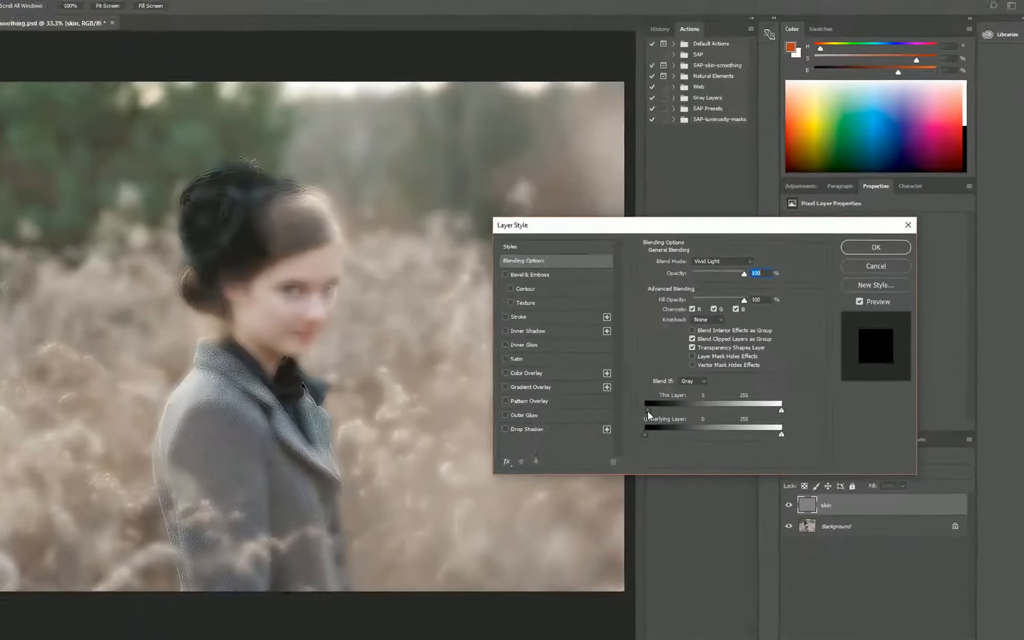
drag(423, 435, 447, 436)
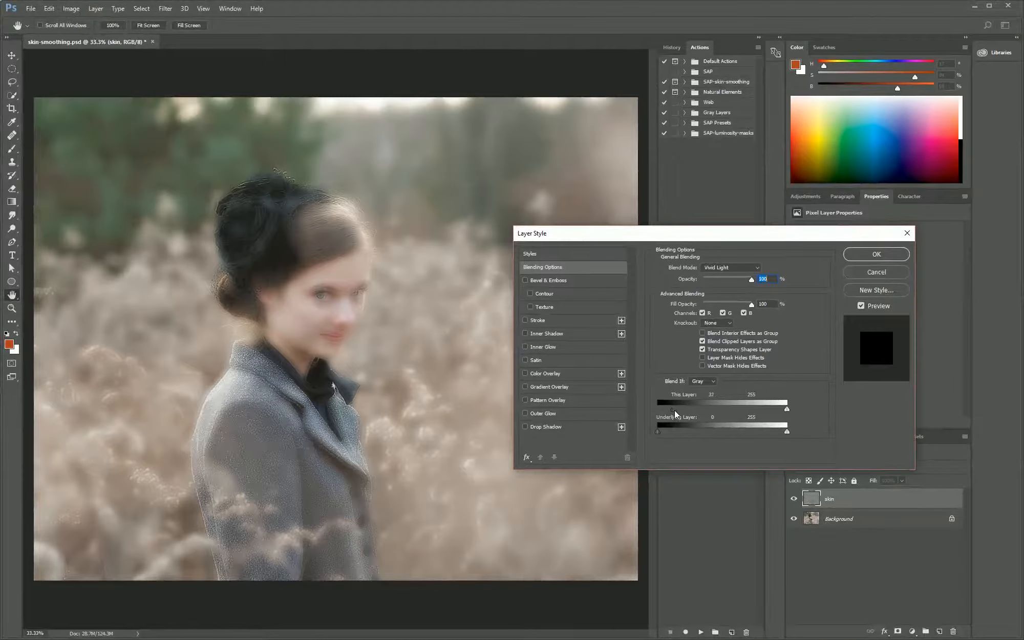
drag(689, 411, 660, 405)
drag(748, 407, 783, 409)
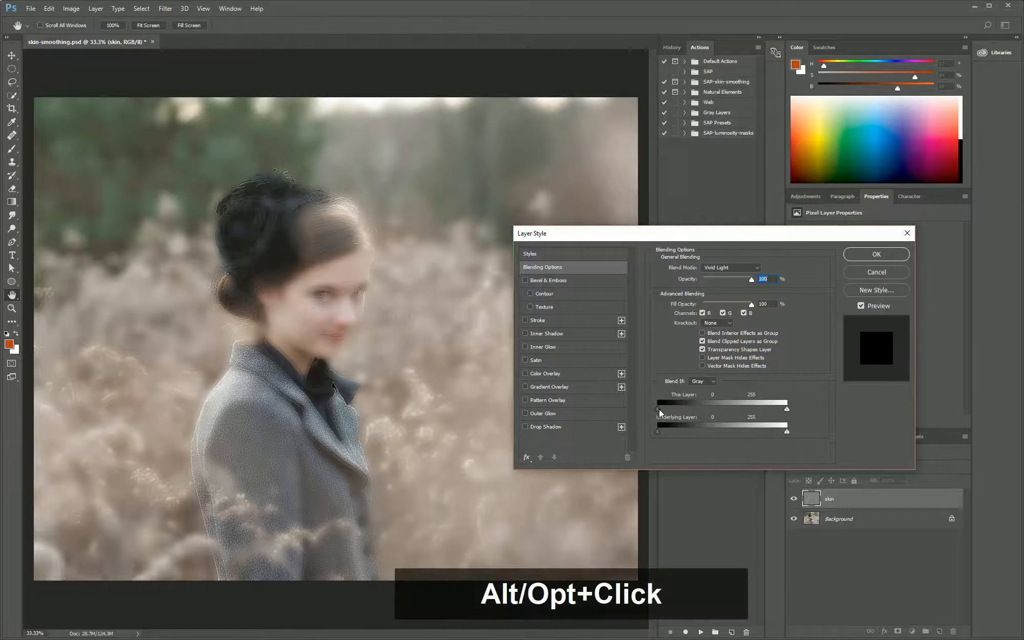
Split the black Blend If slider of This Layer so that its halves stand at 0 and 188
key(alt)
drag(657, 408, 658, 409)
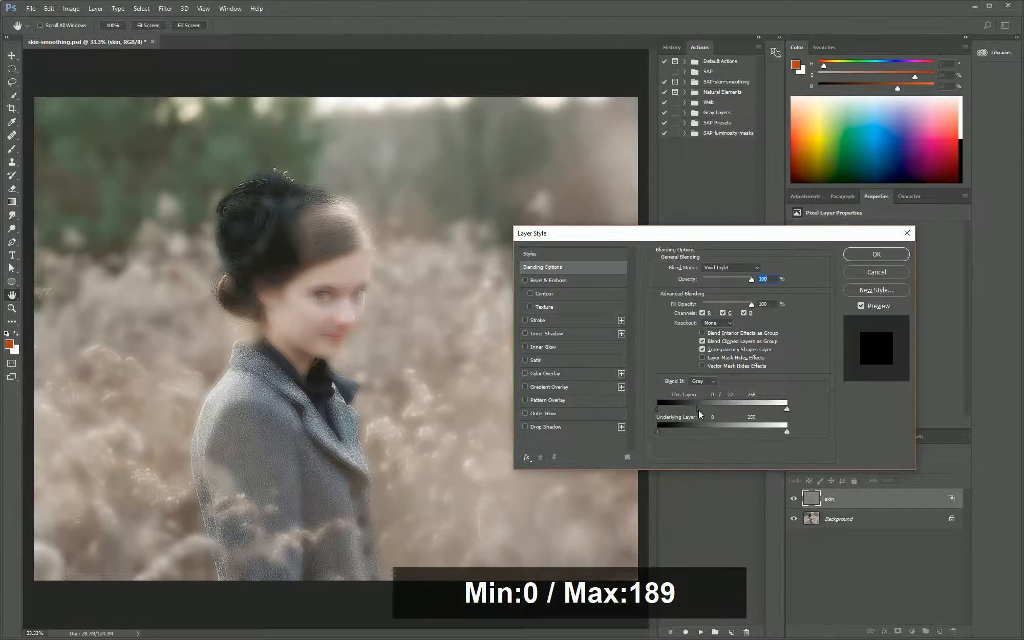
drag(697, 409, 703, 408)
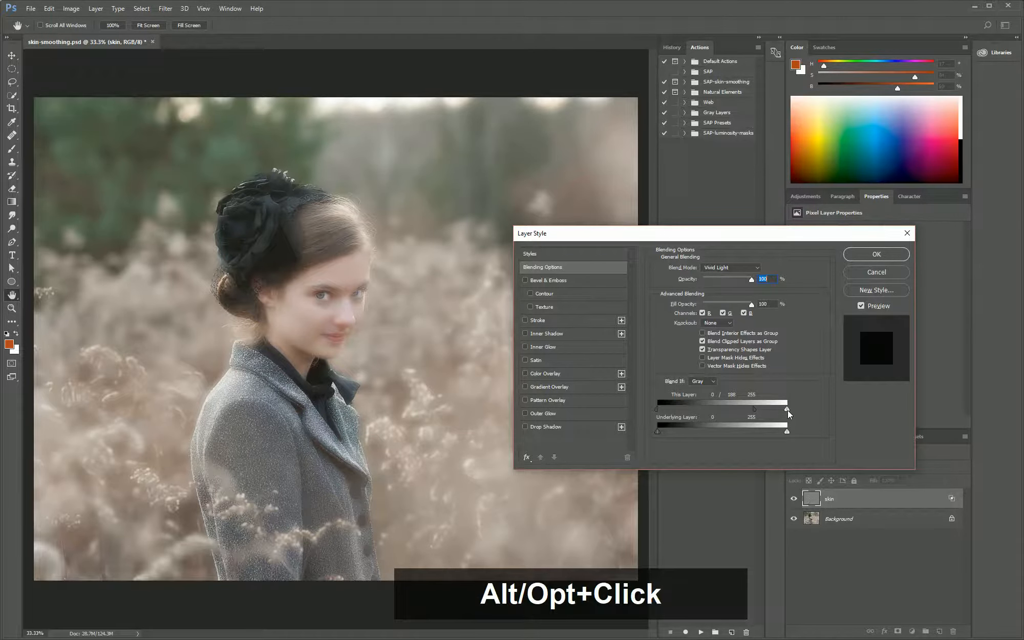
Split the white Blend If slider of This Layer to 90 and 255, and apply the layer style
key(alt)
drag(786, 408, 782, 408)
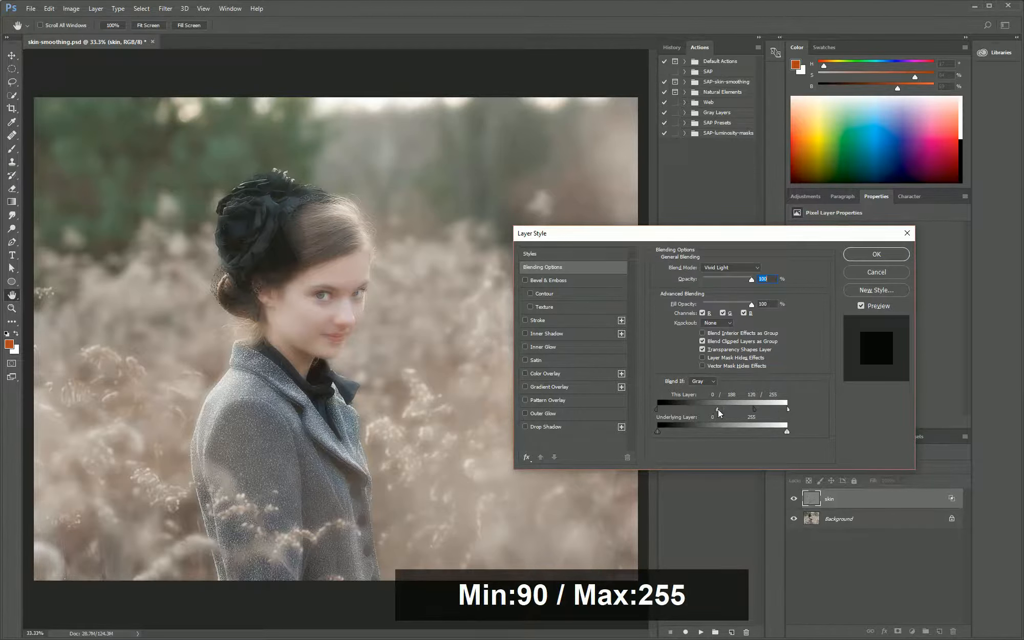
drag(717, 409, 708, 410)
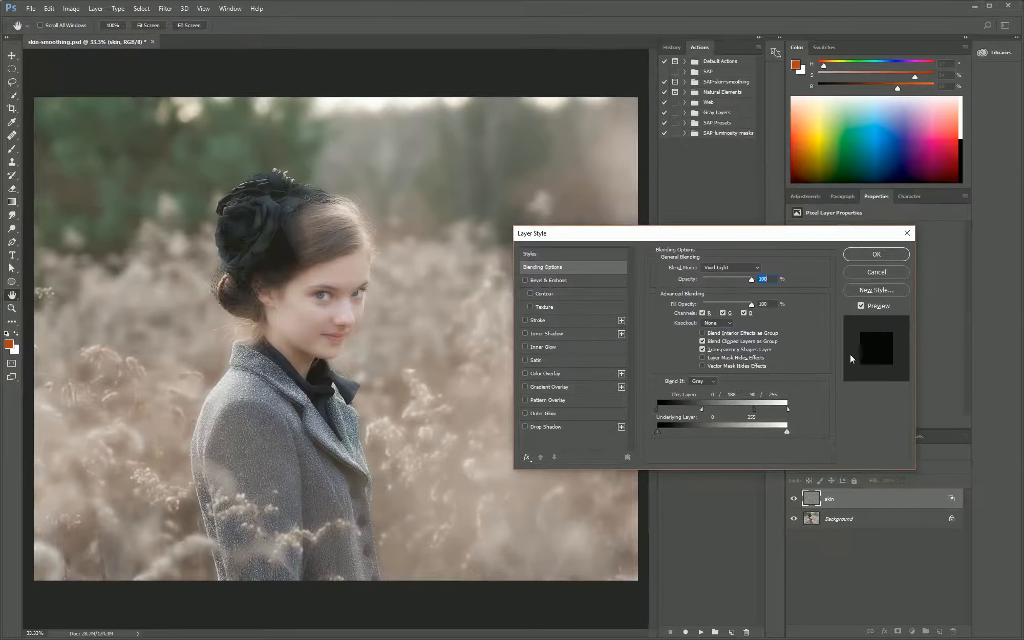
click(872, 255)
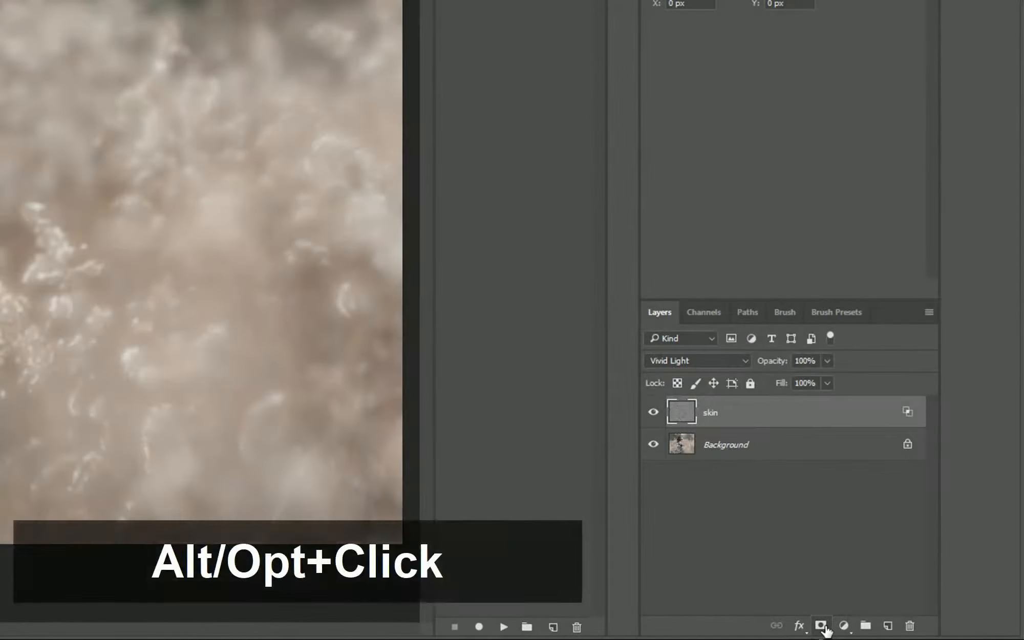
Hide the skin layer with a black layer mask and paint white on it over the face's skin with a 90 px brush
alt+click(821, 626)
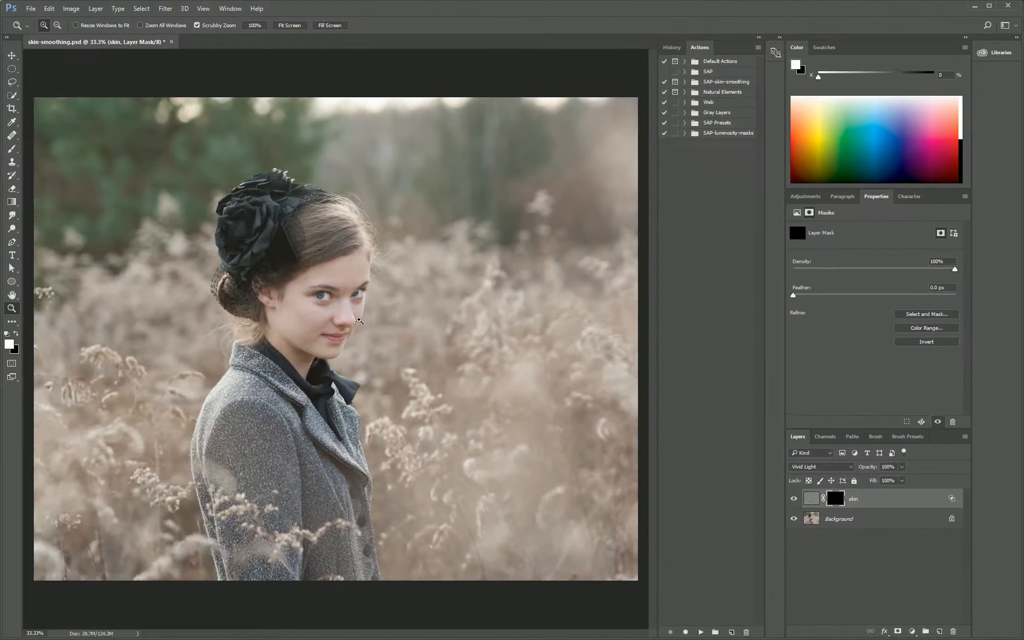
click(360, 320)
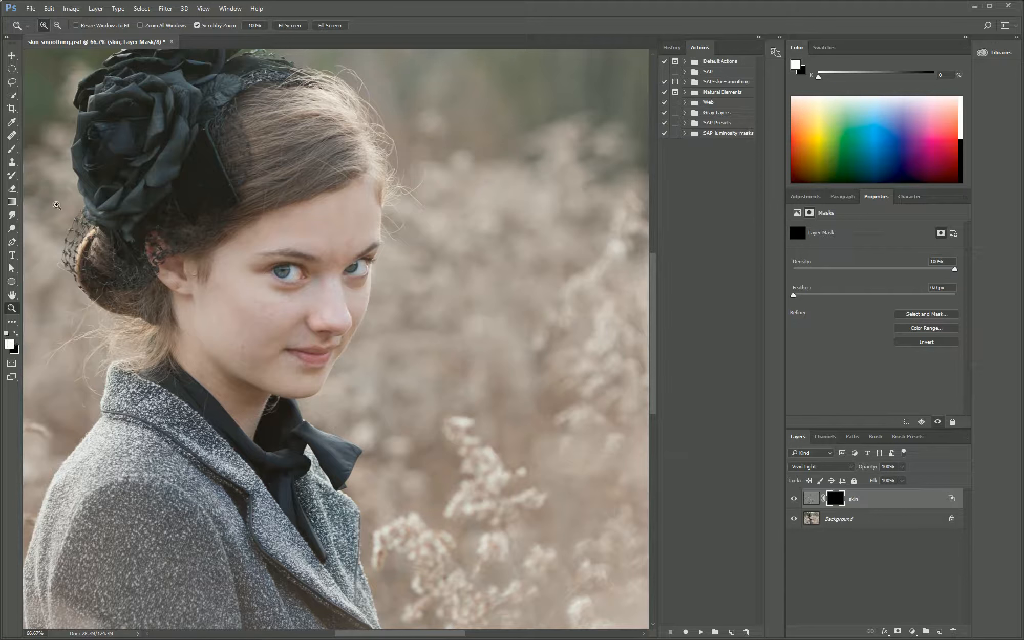
click(11, 149)
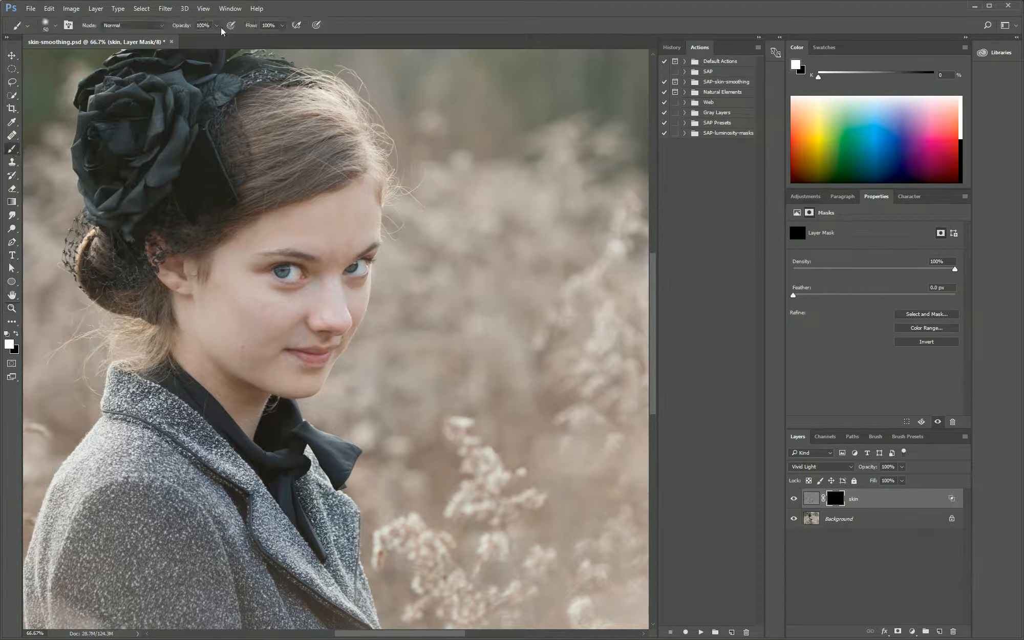
key(bracketright)
key(bracketright)
key(bracketright)
key(bracketright)
mouse_move(306, 233)
mouse_down()
mouse_move(356, 204)
mouse_move(268, 232)
mouse_move(236, 272)
mouse_up()
mouse_move(321, 308)
mouse_down()
mouse_move(334, 297)
mouse_move(326, 316)
mouse_up()
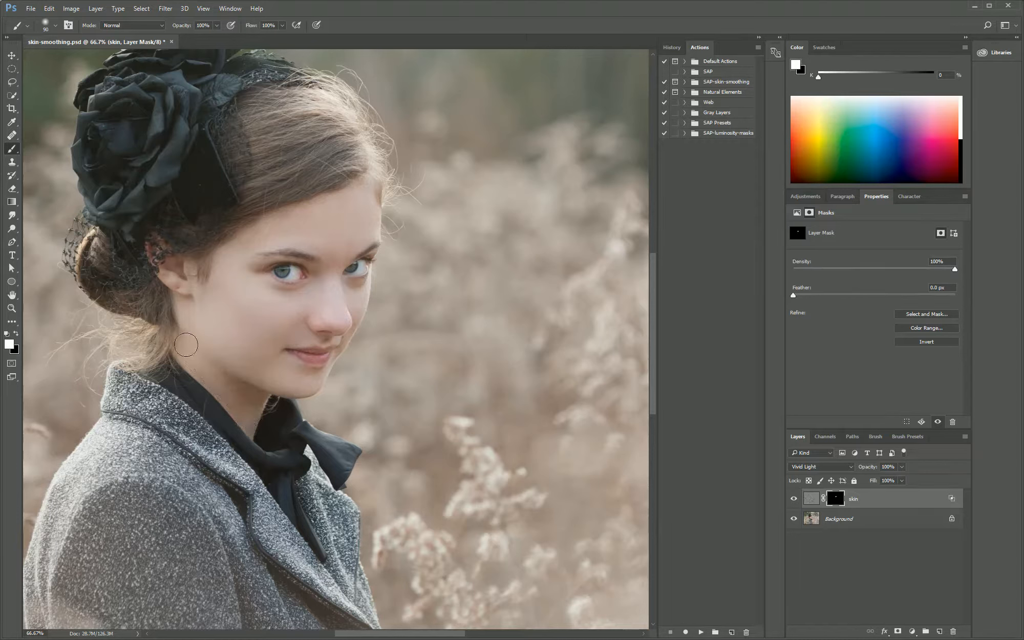
mouse_move(209, 300)
mouse_down()
mouse_move(243, 292)
mouse_move(296, 343)
mouse_move(304, 301)
mouse_move(247, 310)
mouse_up()
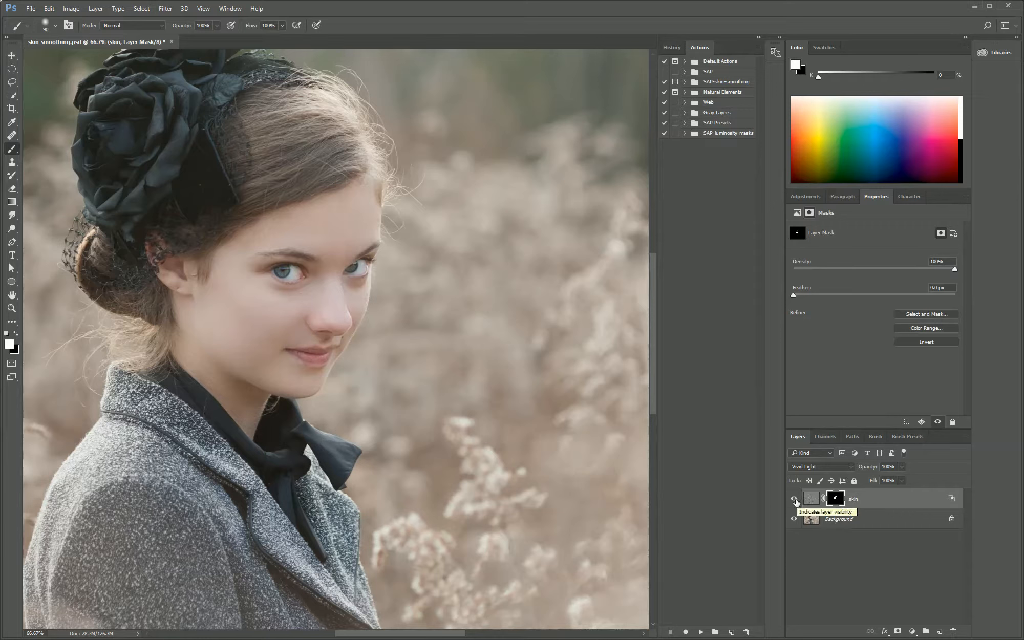
Compare the portrait with and without the skin layer, and preview lower layer opacities before returning to 100%
click(794, 498)
click(794, 498)
click(902, 481)
drag(878, 478, 902, 479)
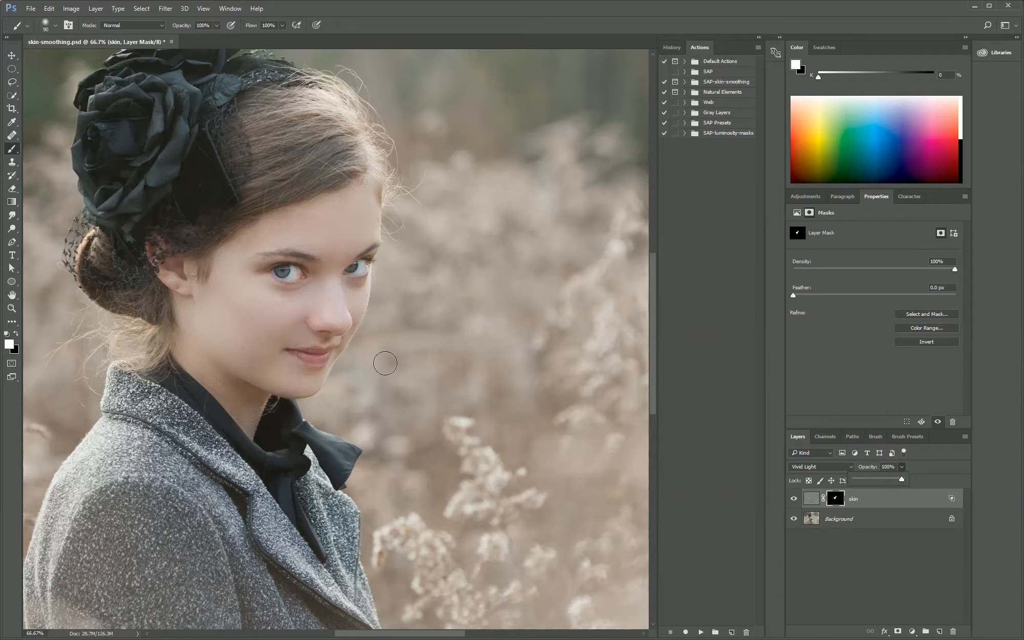